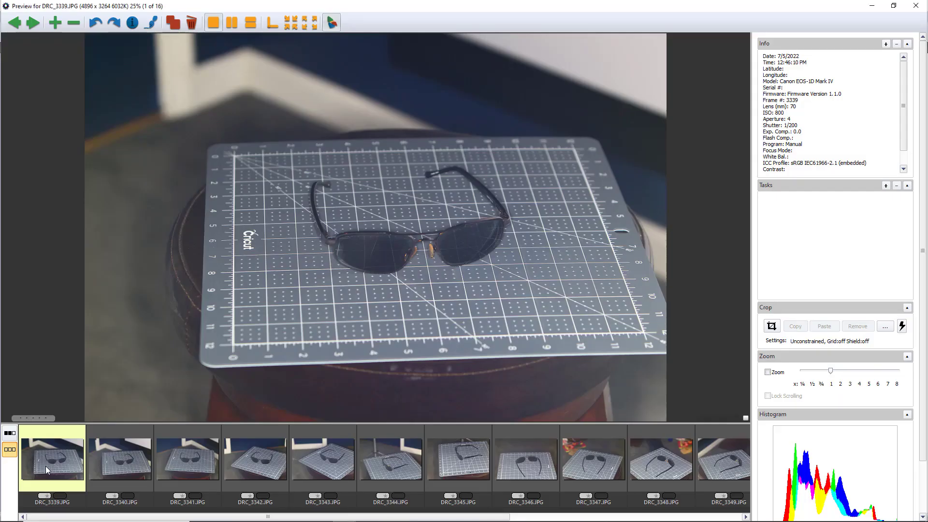
- Step through the sunglasses photos in the preview filmstrip up to DRC_3352 (14 of 16)
{"action": "key", "text": "Right"}
{"action": "key", "text": "Right"}
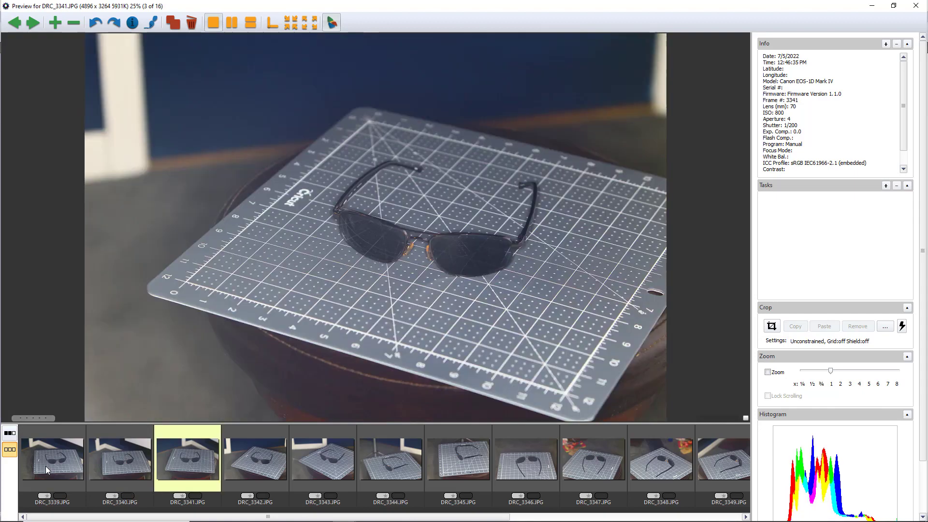
{"action": "key", "text": "Right"}
{"action": "key", "text": "Right"}
{"action": "key", "text": "Right"}
{"action": "key", "text": "Right"}
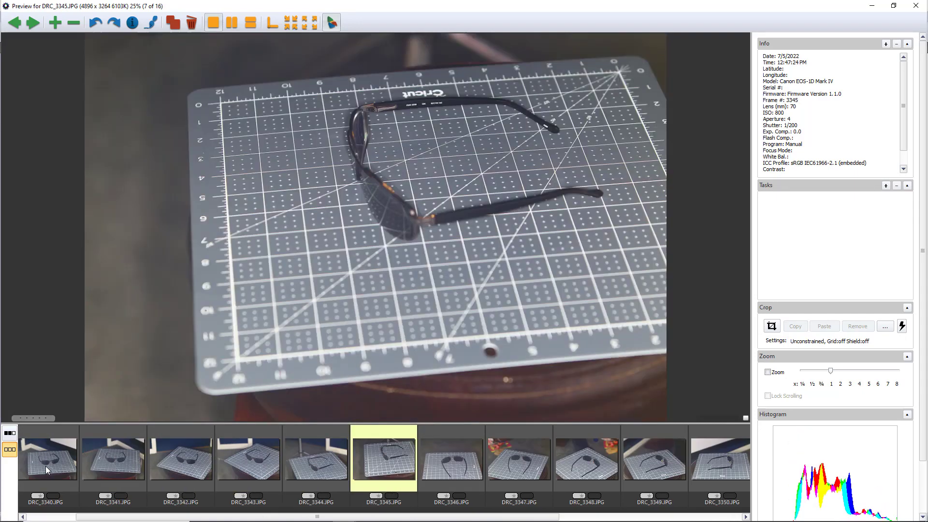
{"action": "key", "text": "Right"}
{"action": "key", "text": "Right"}
{"action": "key", "text": "Right"}
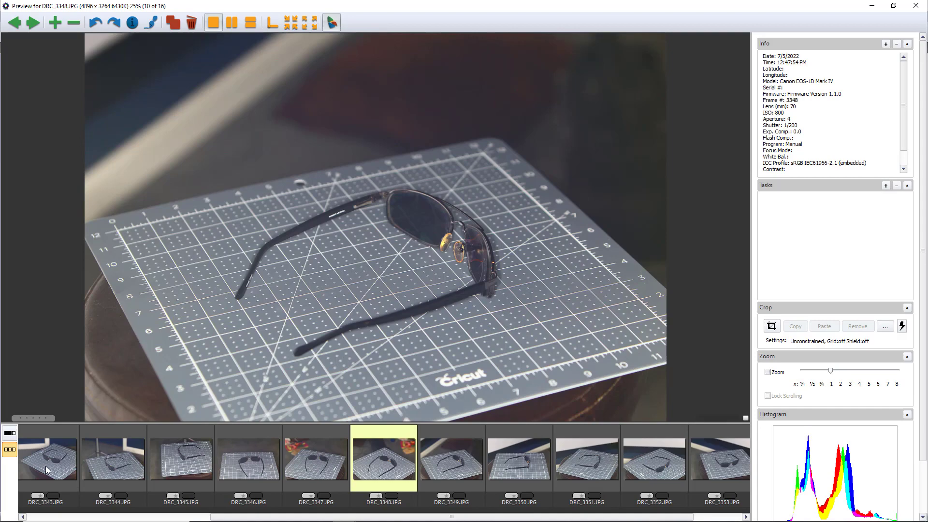
{"action": "key", "text": "Right"}
{"action": "key", "text": "Right"}
{"action": "key", "text": "Right"}
{"action": "key", "text": "Right"}
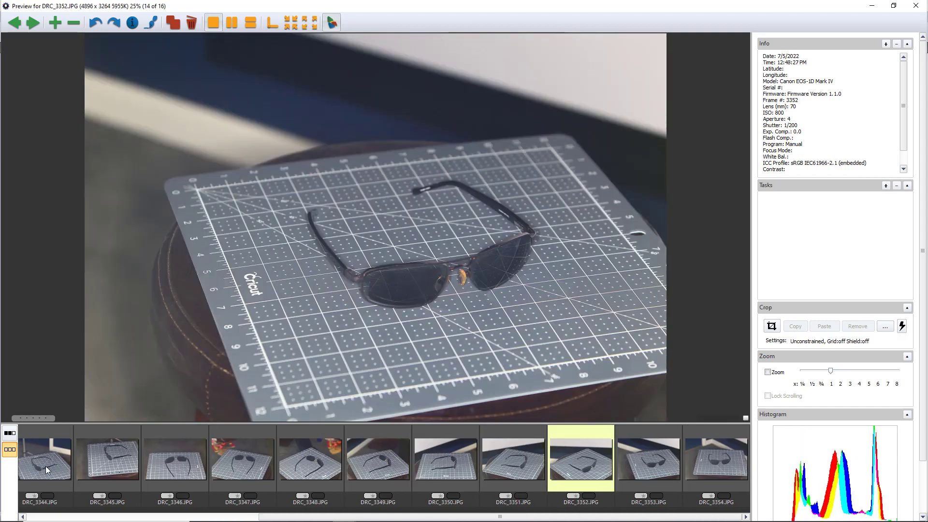
{"action": "key", "text": "Right"}
{"action": "key", "text": "Right"}
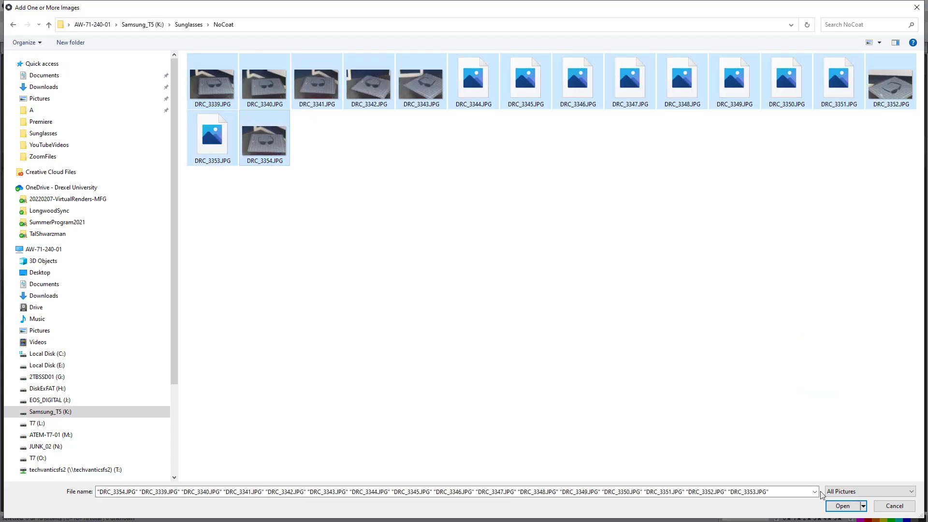
- Add the 16 photos, run the Start workflow for a rough preview model, and orbit it
{"action": "left_click", "coordinate": [843, 506]}
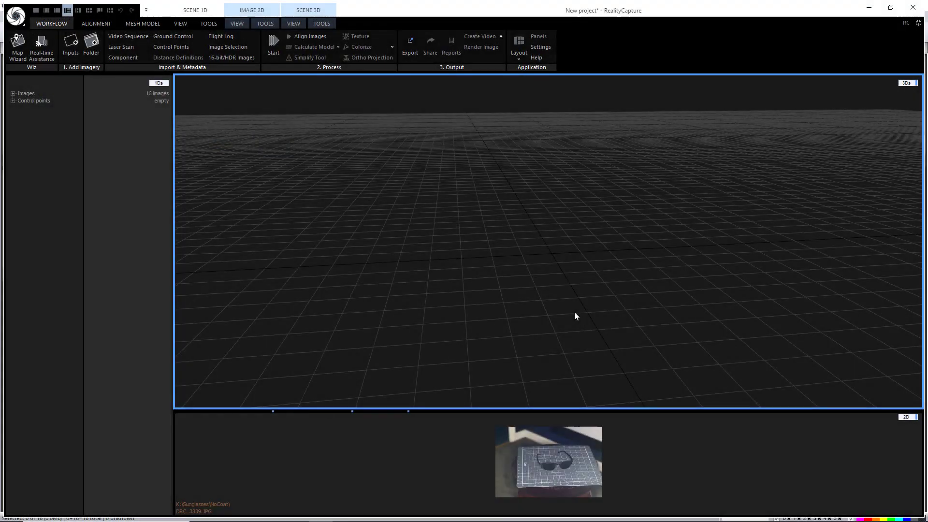
{"action": "left_click", "coordinate": [273, 46]}
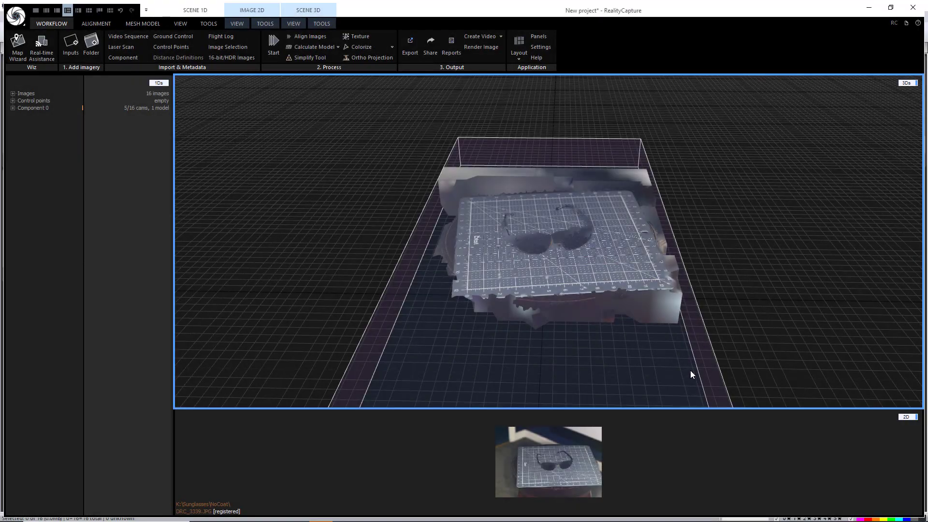
{"action": "scroll", "coordinate": [629, 290], "scroll_direction": "up", "scroll_amount": 5}
{"action": "left_click_drag", "start_coordinate": [596, 233], "coordinate": [689, 278]}
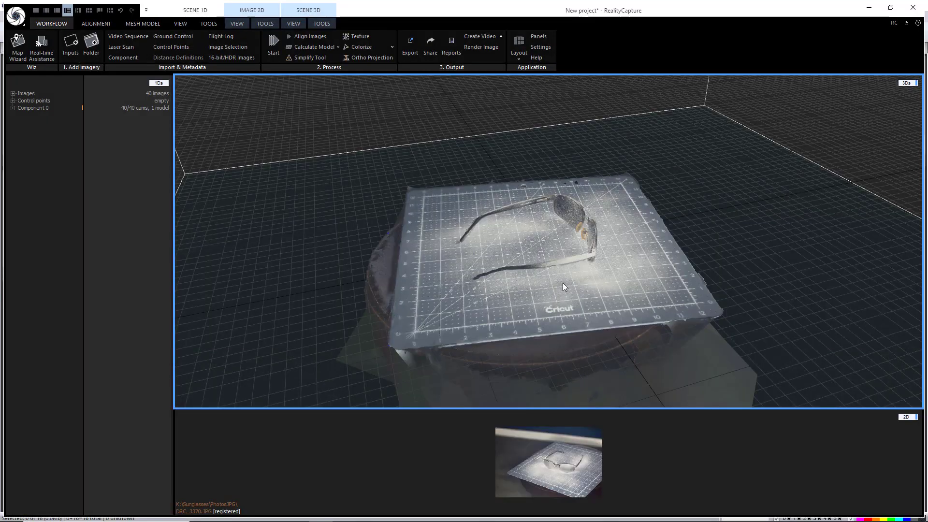
- Orbit the finished textured sunglasses model to front and three-quarter views, then show the Mesh Model tools
{"action": "left_click_drag", "start_coordinate": [562, 287], "coordinate": [472, 245]}
{"action": "scroll", "coordinate": [555, 234], "scroll_direction": "up", "scroll_amount": 3}
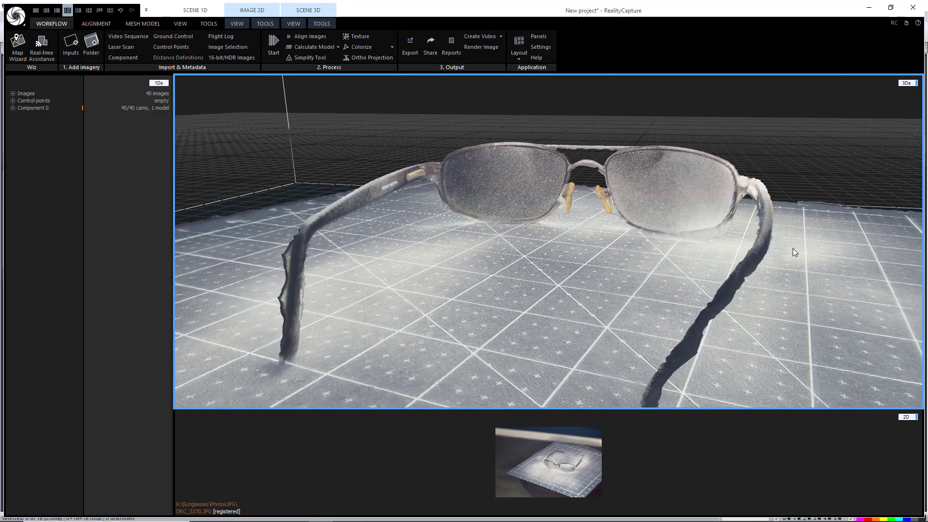
{"action": "left_click_drag", "start_coordinate": [792, 248], "coordinate": [541, 250]}
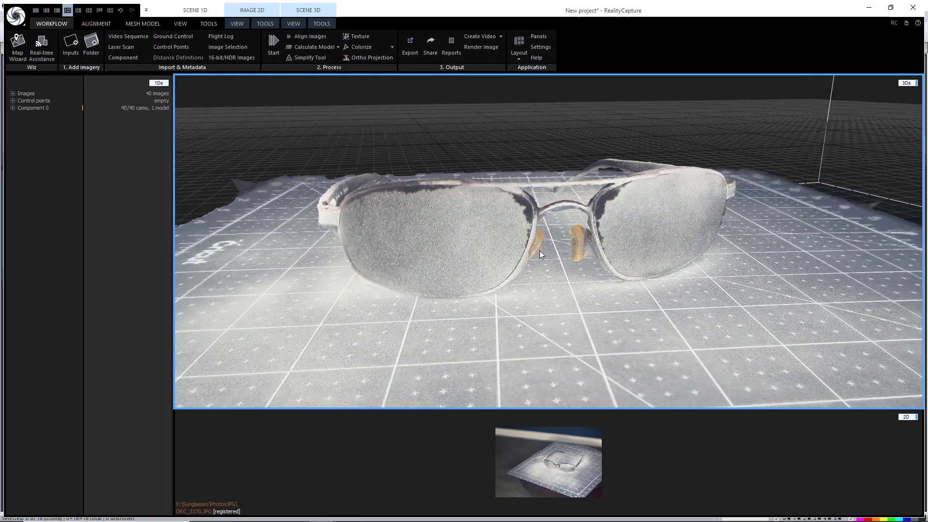
{"action": "left_click_drag", "start_coordinate": [764, 261], "coordinate": [660, 261]}
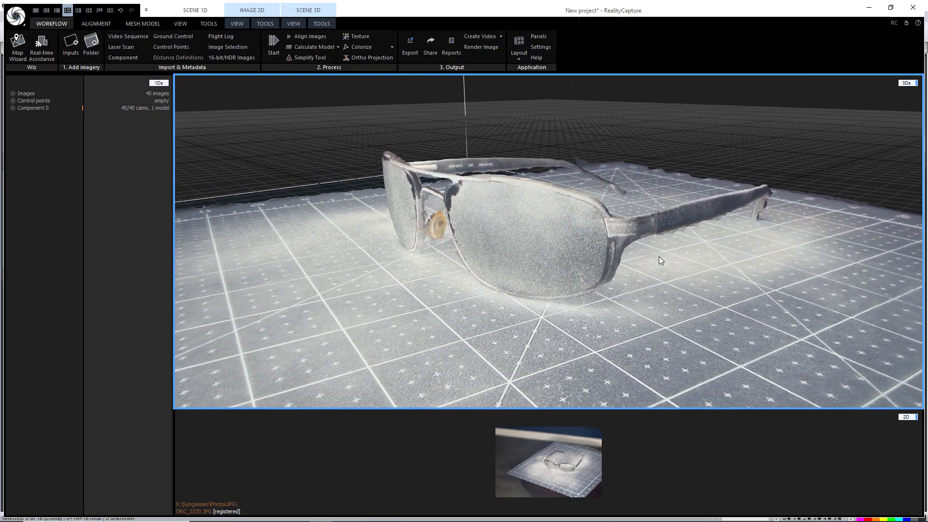
{"action": "left_click", "coordinate": [181, 23]}
{"action": "left_click", "coordinate": [155, 24]}
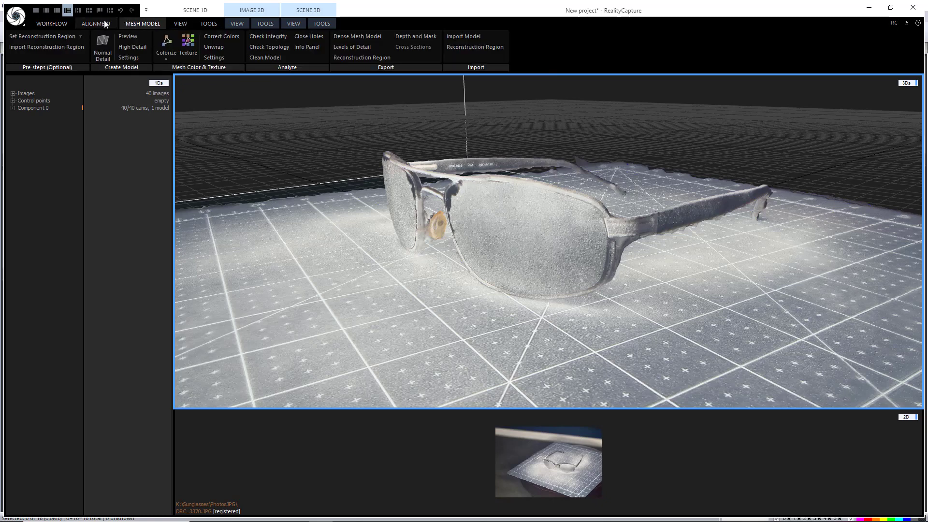
- Show the 2D, 1D and 3D view display options in the VIEW tab
{"action": "left_click", "coordinate": [232, 24]}
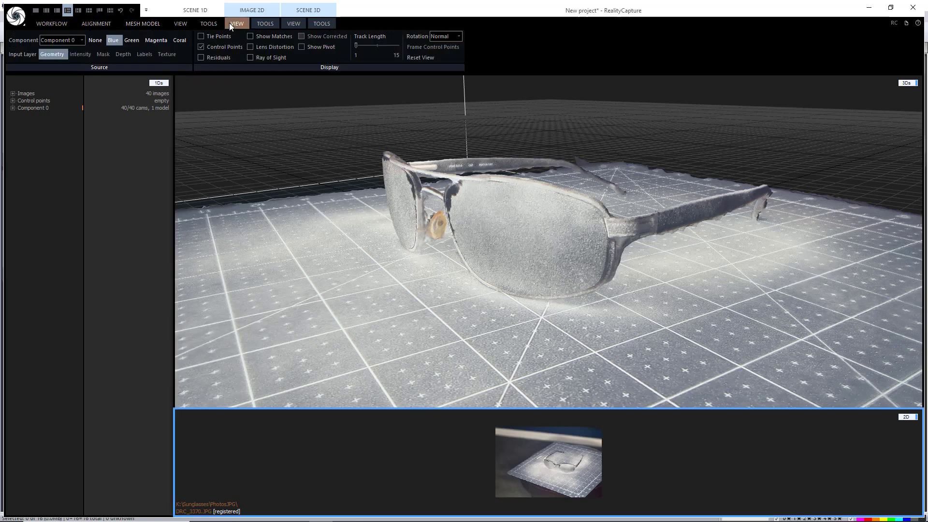
{"action": "left_click", "coordinate": [181, 24]}
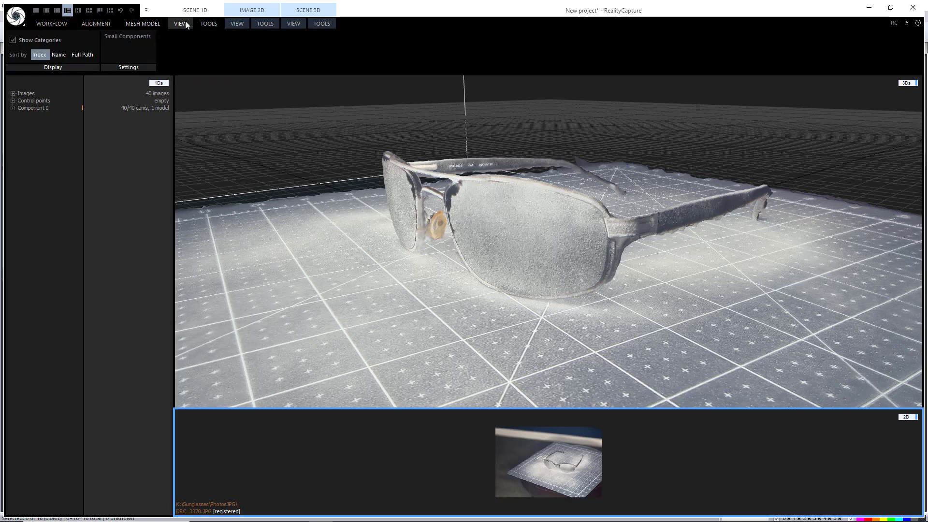
{"action": "left_click", "coordinate": [291, 24]}
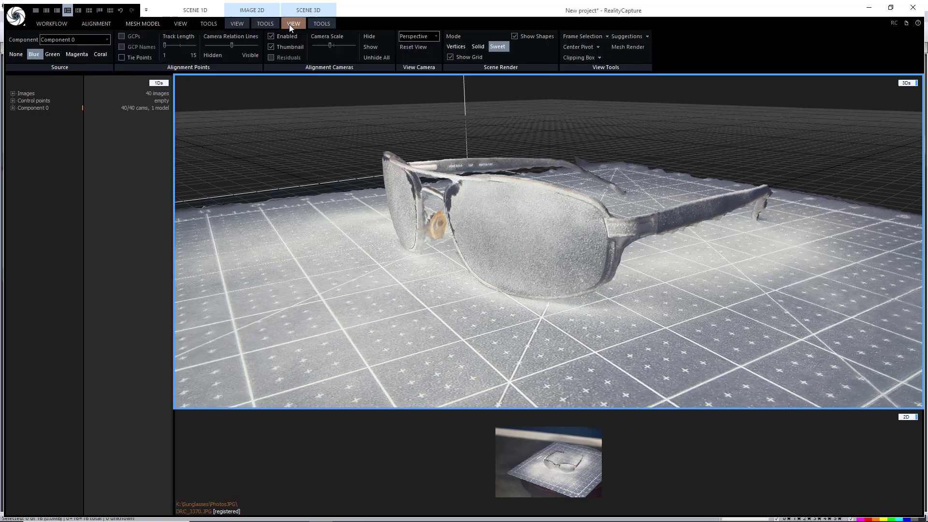
- Render the sunglasses as a Solid mesh, orbit behind them, then restore Sweet rendering
{"action": "left_click", "coordinate": [474, 46]}
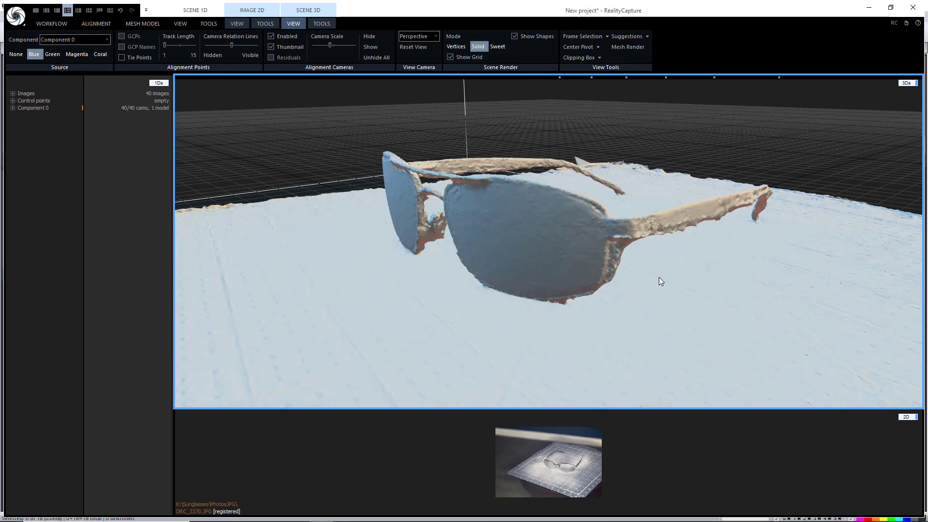
{"action": "left_click_drag", "start_coordinate": [668, 282], "coordinate": [120, 274]}
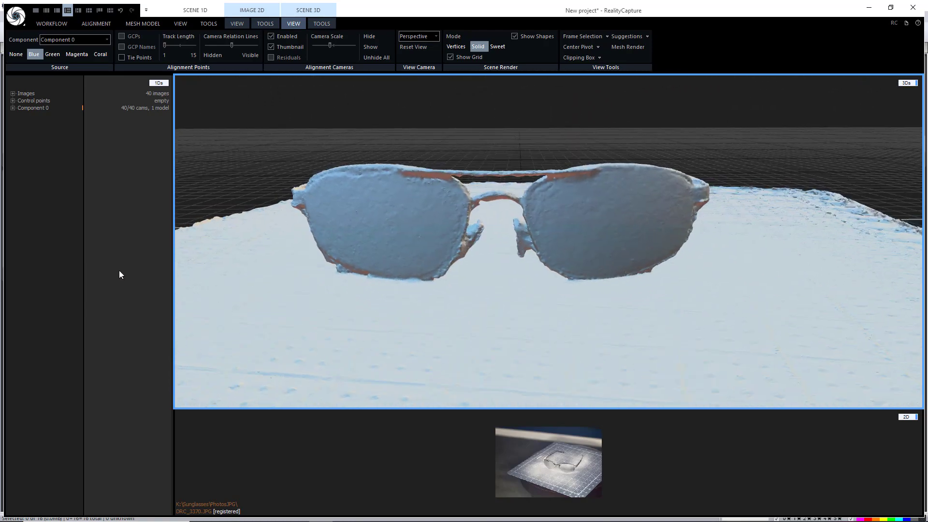
{"action": "left_click", "coordinate": [501, 48]}
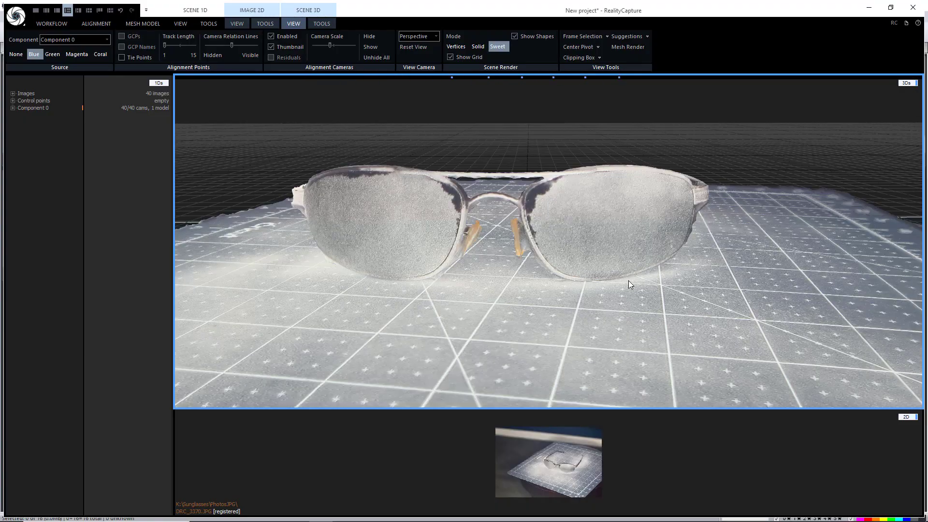